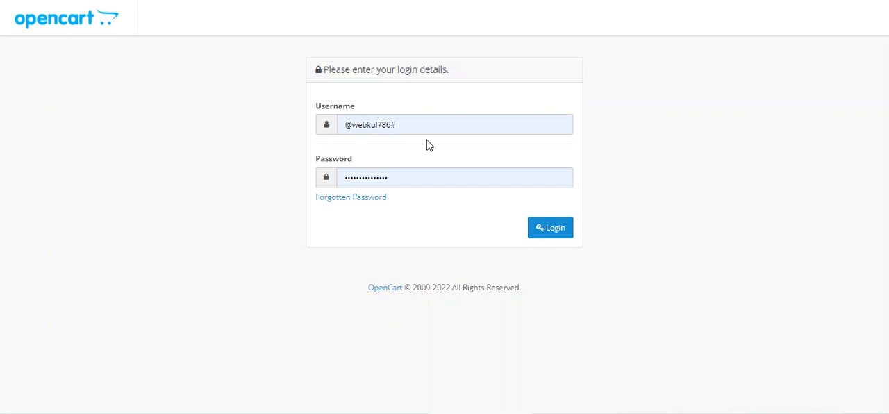
Log in to the admin panel with the prefilled credentials and open the SMS Template list of Webkul SMS Notification.
click(552, 229)
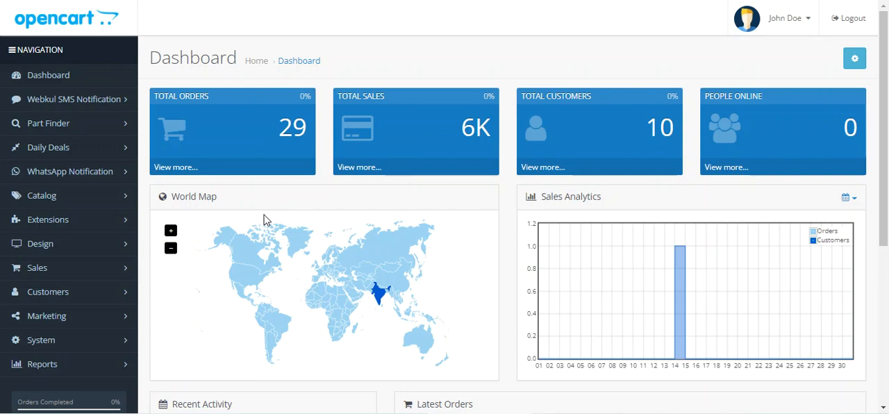
click(81, 106)
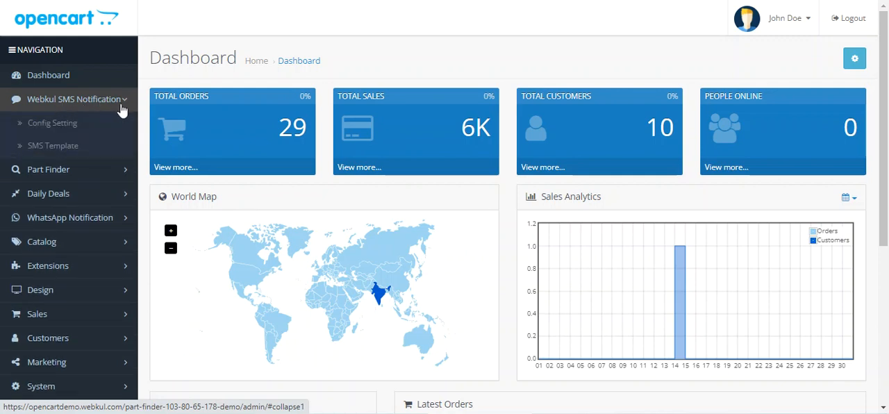
click(72, 152)
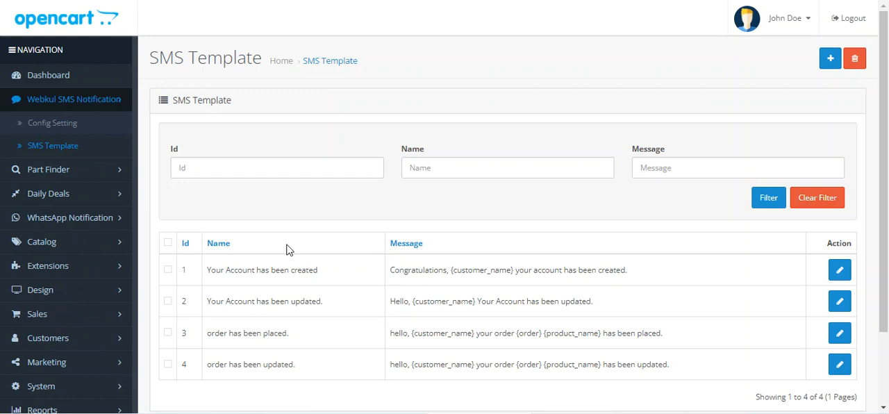
Review the names of the account and order templates in the SMS Template list.
scroll(289, 247, down, 2)
scroll(294, 252, up, 1)
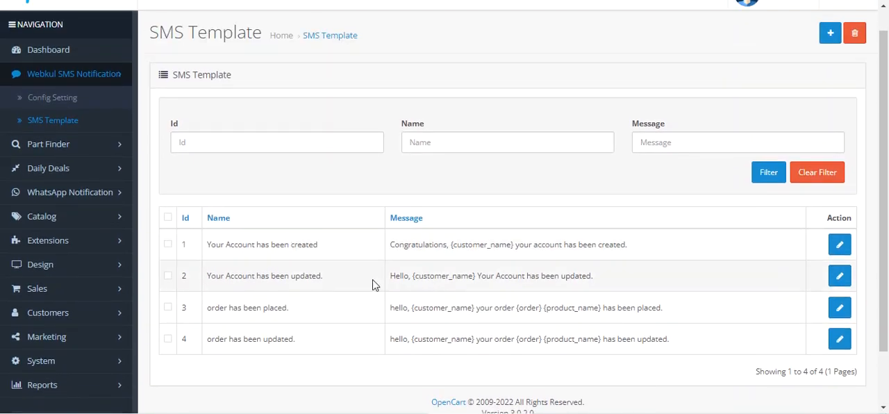
drag(212, 247, 316, 248)
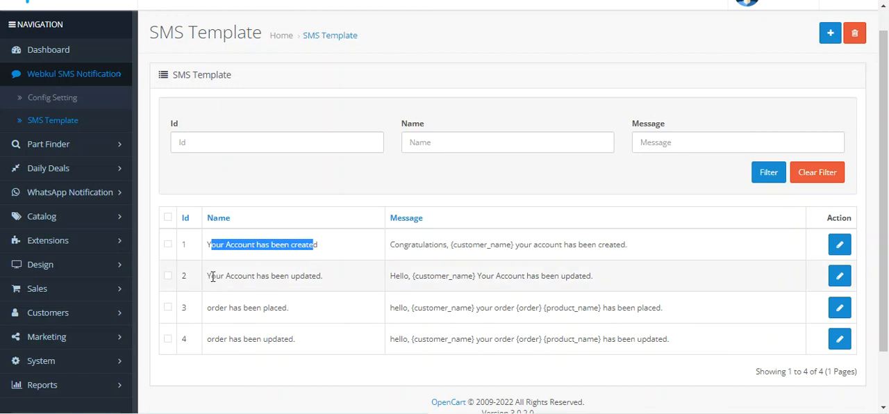
drag(212, 278, 342, 286)
drag(216, 309, 299, 318)
click(211, 335)
drag(212, 335, 307, 352)
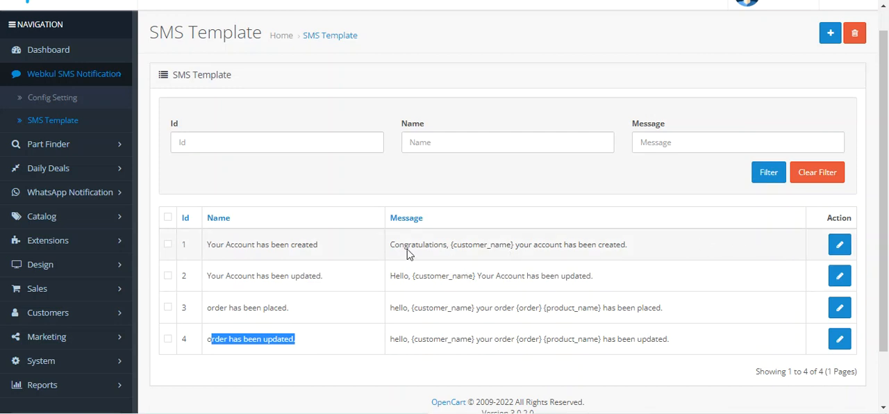
Read through the message text and placeholders of each template in the list.
drag(394, 245, 625, 248)
drag(391, 276, 482, 277)
drag(501, 278, 582, 281)
drag(393, 309, 659, 311)
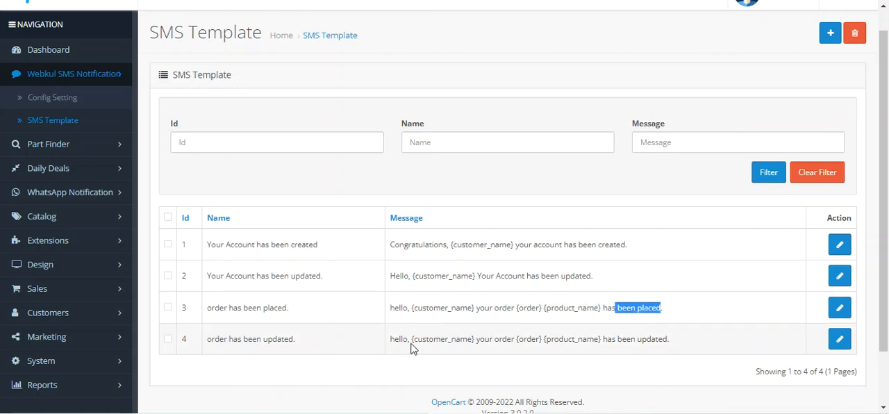
drag(411, 340, 476, 341)
click(524, 339)
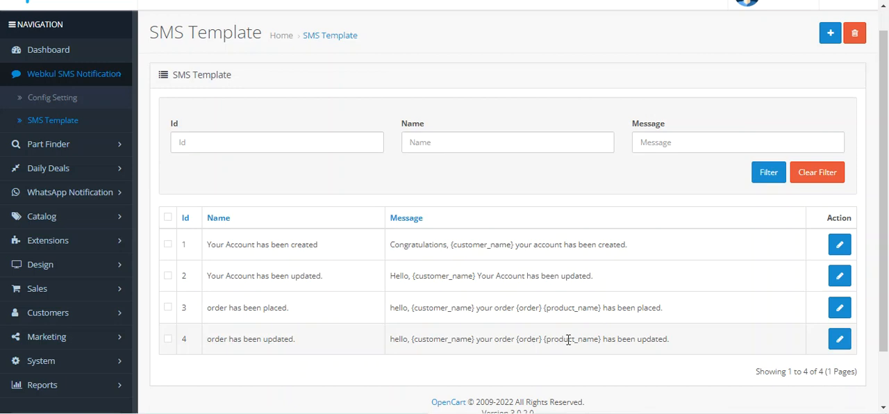
drag(618, 341, 663, 342)
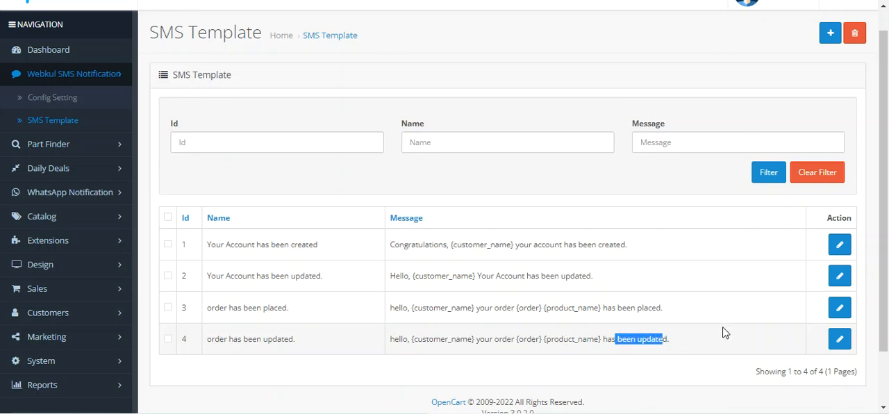
Open the "Your Account has been created" template for editing and examine its name and message, including the {customer_name} placeholder.
click(840, 245)
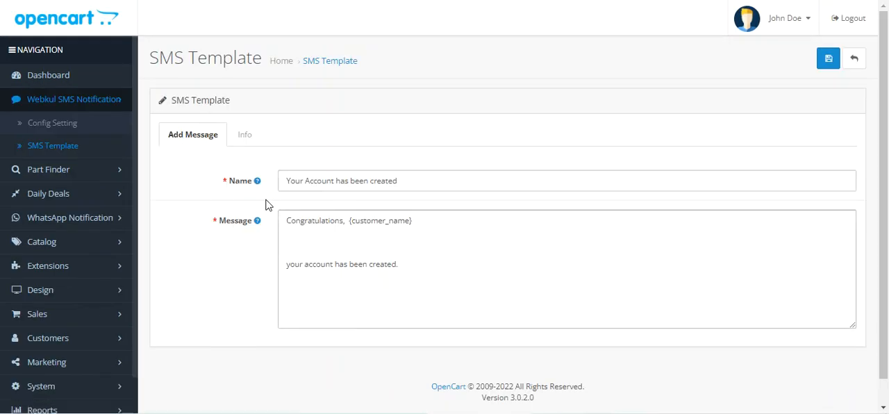
mouse_move(257, 184)
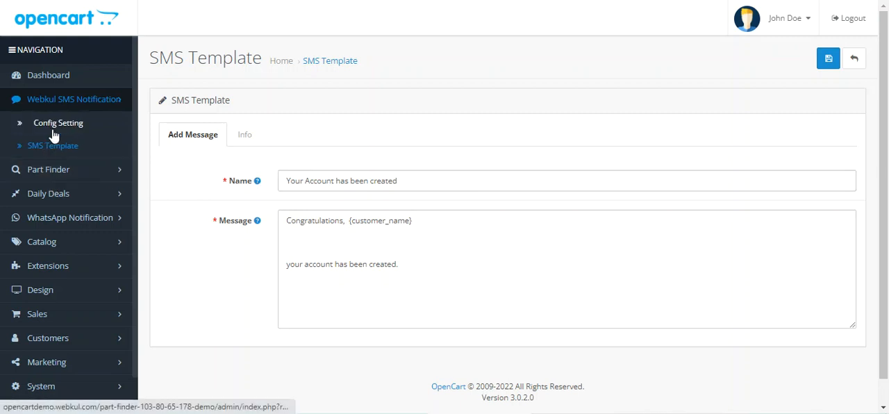
click(342, 230)
triple_click(320, 221)
click(313, 247)
click(301, 221)
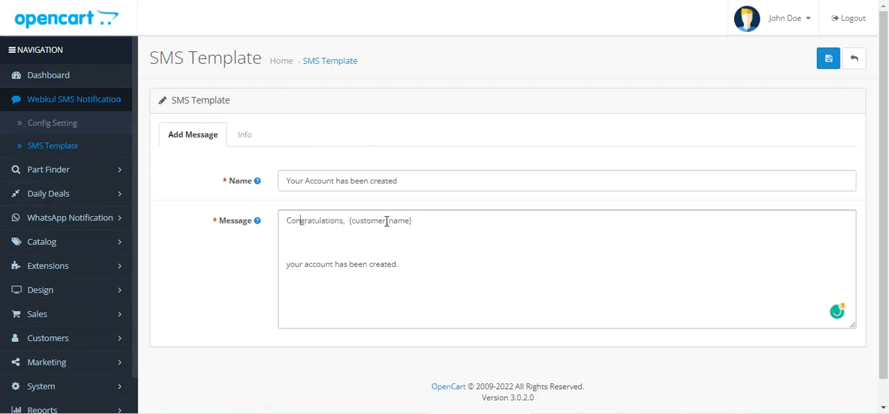
double_click(361, 220)
drag(297, 267, 392, 268)
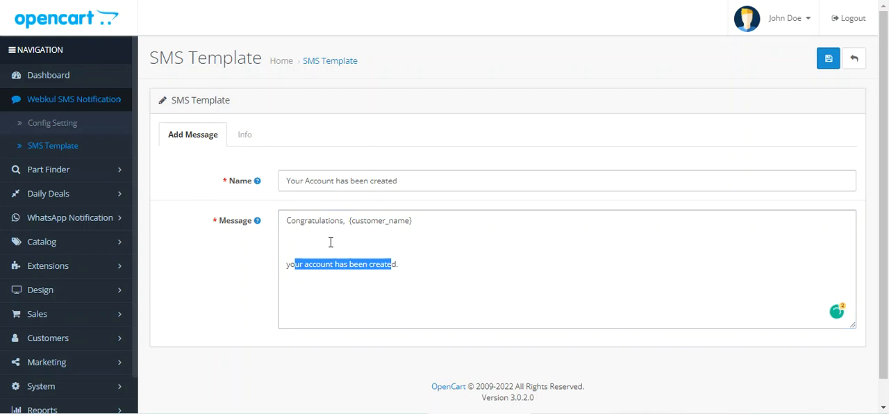
click(375, 227)
Examine the template's Info section and its table of keywords available for SMS messages.
click(247, 144)
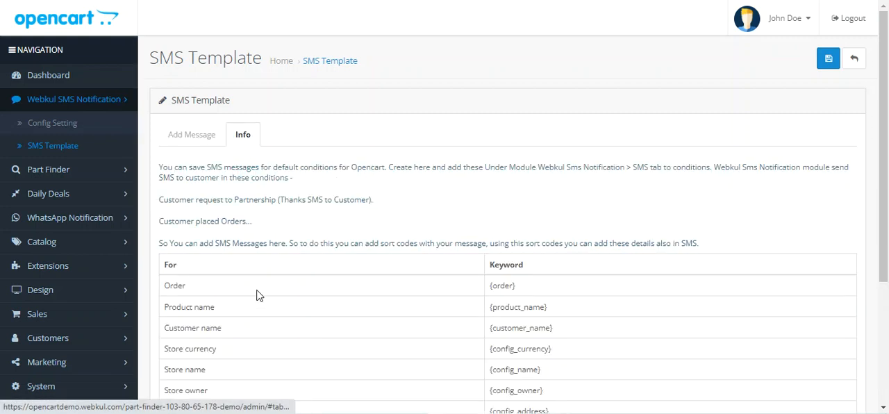
scroll(253, 269, down, 2)
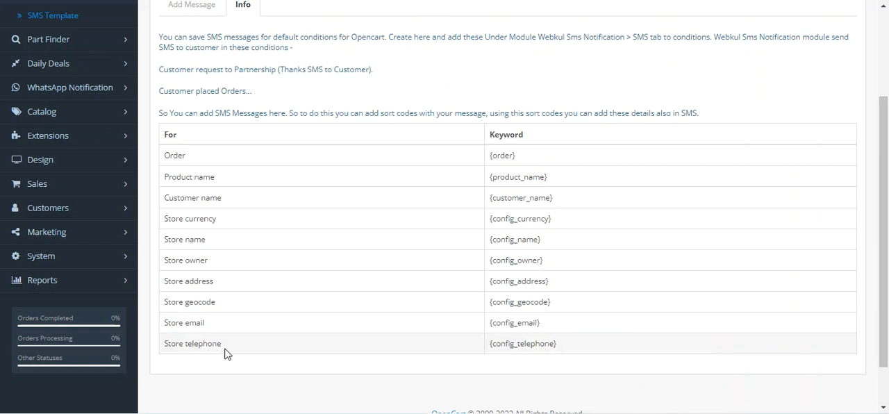
drag(499, 155, 560, 347)
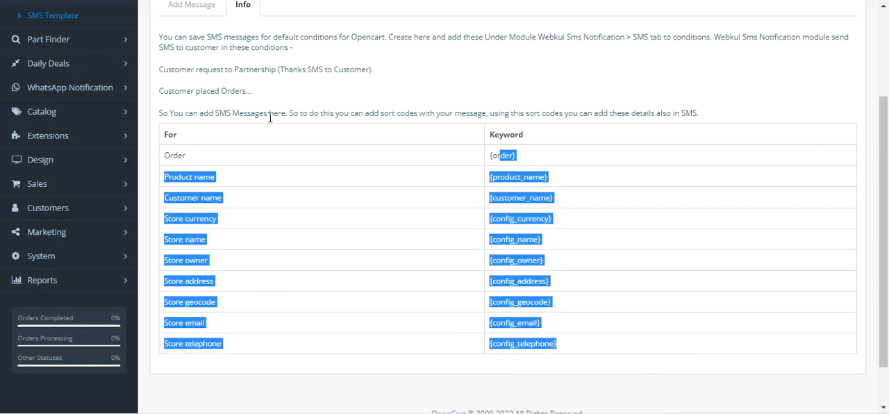
Look over the template's message form again and return to the SMS template list without saving.
scroll(331, 127, up, 2)
click(200, 74)
click(320, 219)
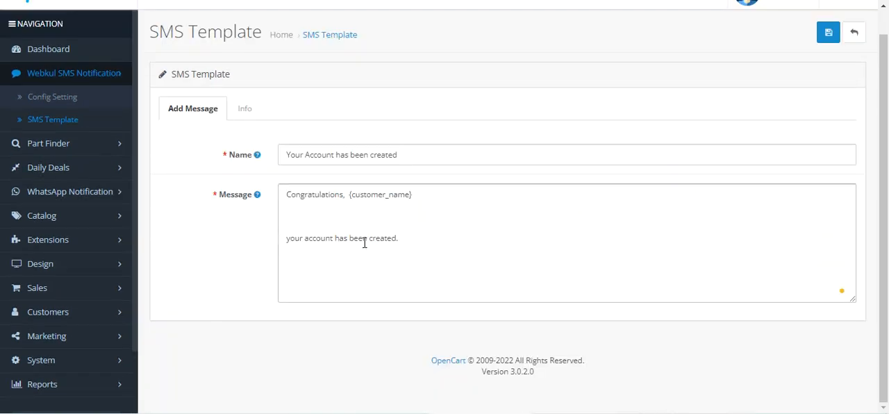
scroll(364, 243, up, 1)
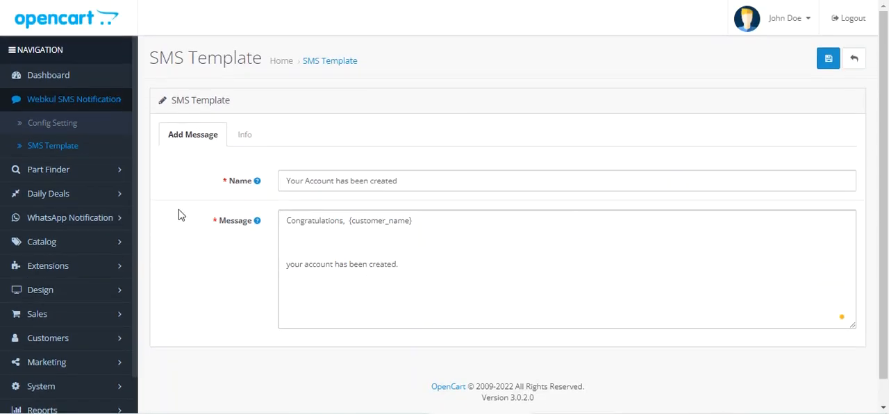
click(854, 64)
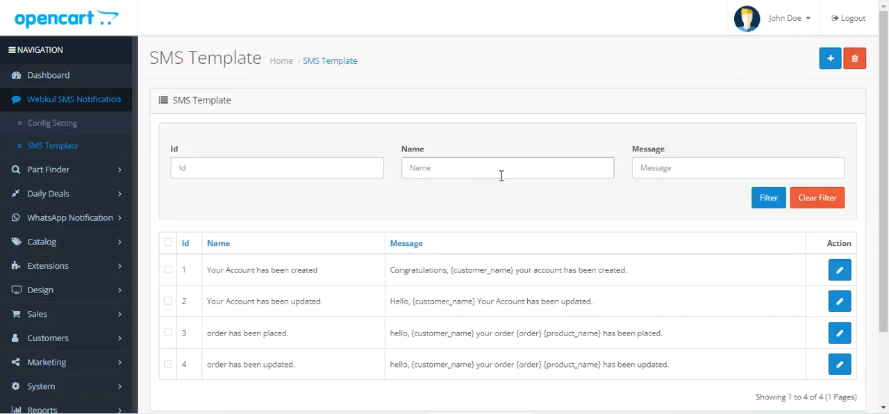
Open a blank SMS template form, inspect its Name and Message fields and the keyword info, and leave without saving.
click(831, 59)
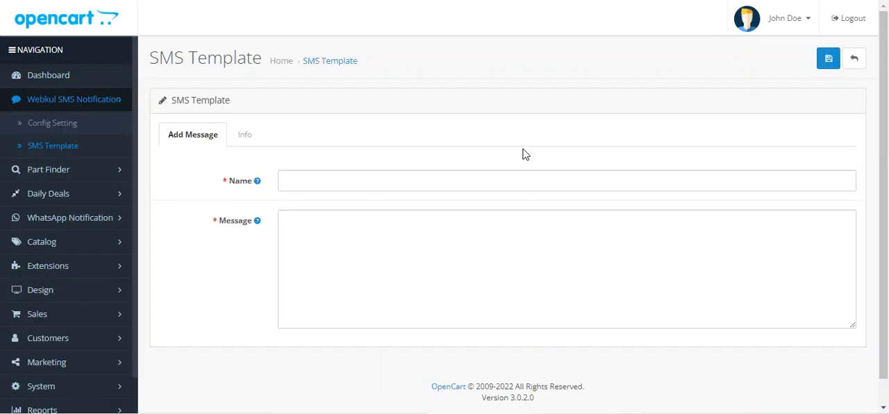
click(308, 181)
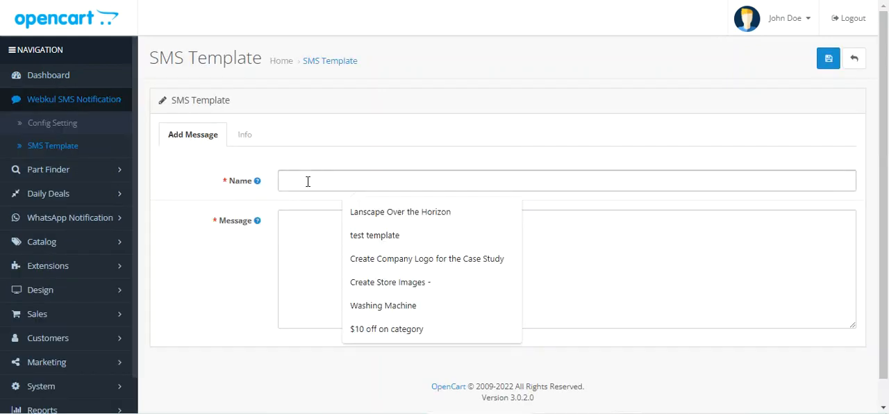
click(325, 143)
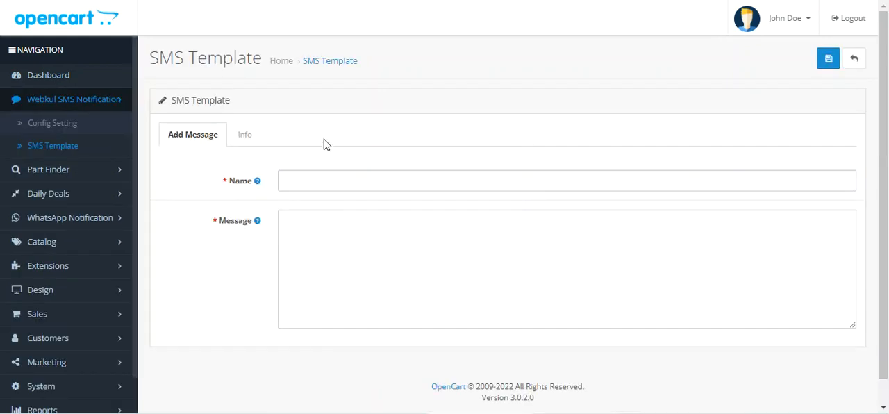
click(292, 221)
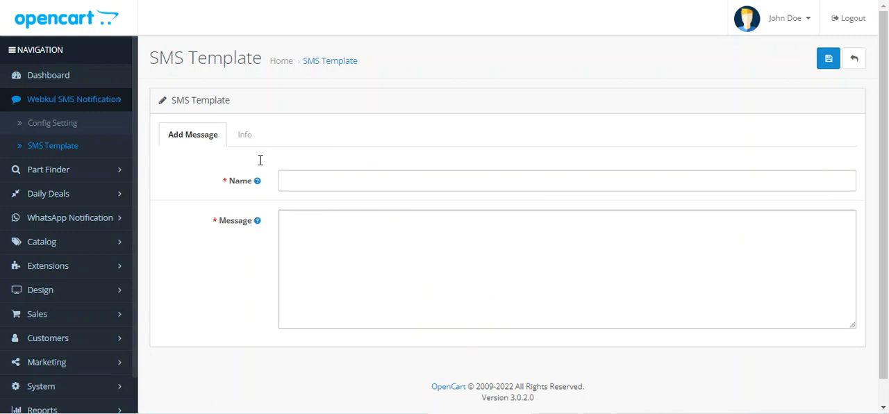
click(245, 137)
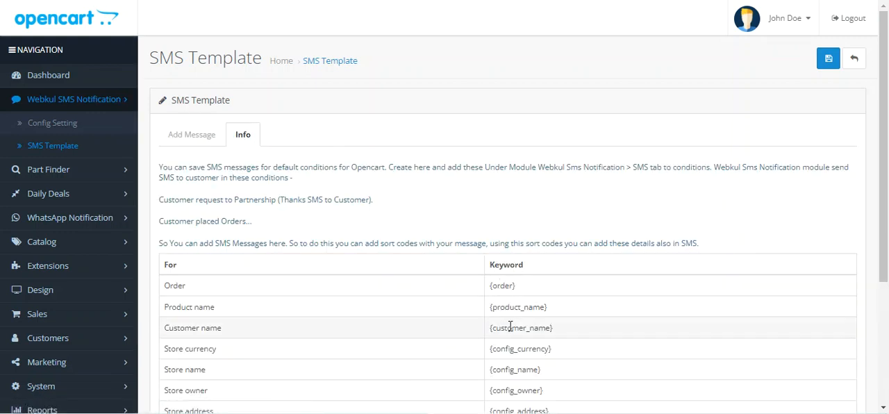
click(854, 60)
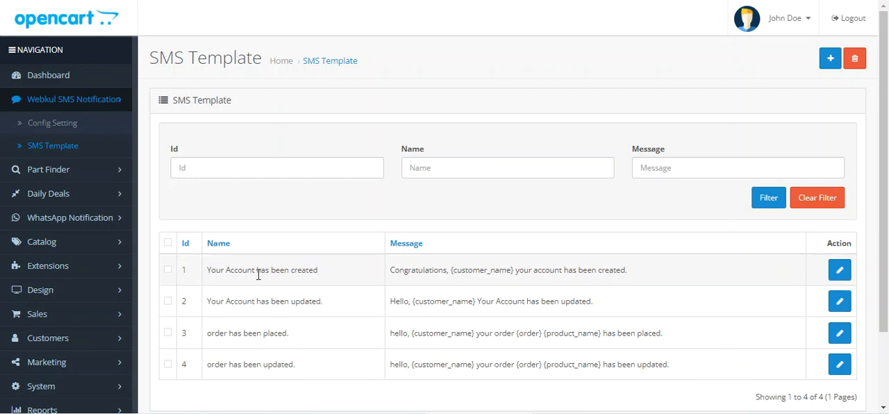
Go over the created, updated and placed notification entries in the template list once more.
drag(234, 270, 317, 270)
drag(235, 301, 321, 301)
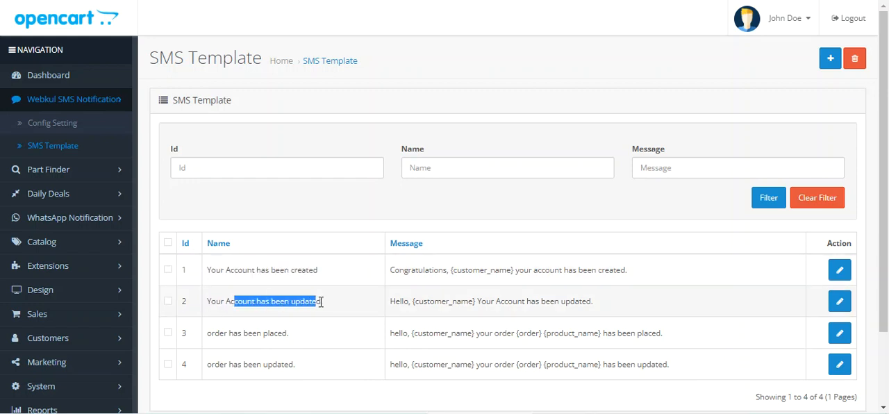
drag(220, 334, 287, 338)
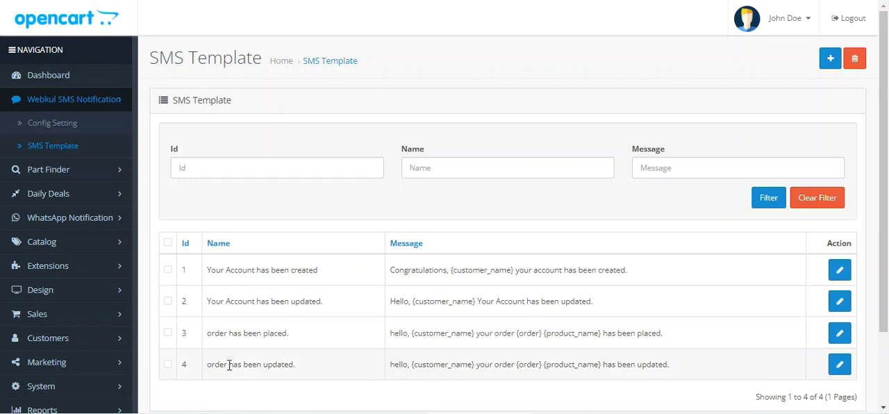
drag(228, 364, 295, 365)
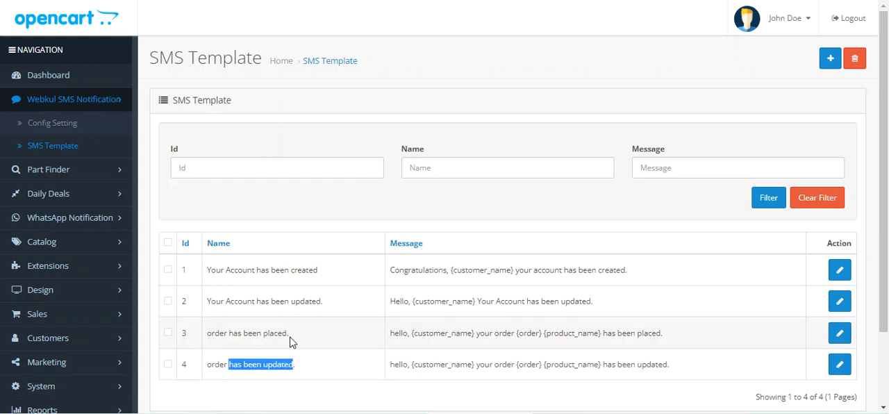
click(233, 271)
drag(233, 271, 312, 369)
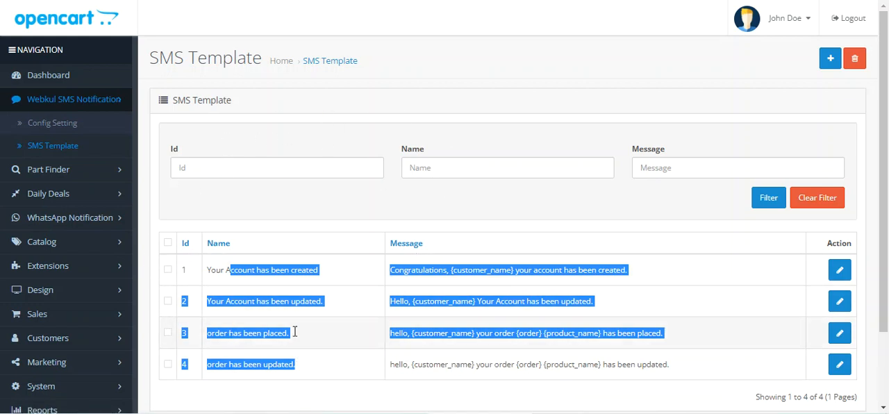
Open the Webkul SMS Notification configuration and look through it down to the Select SMS Template section.
click(69, 126)
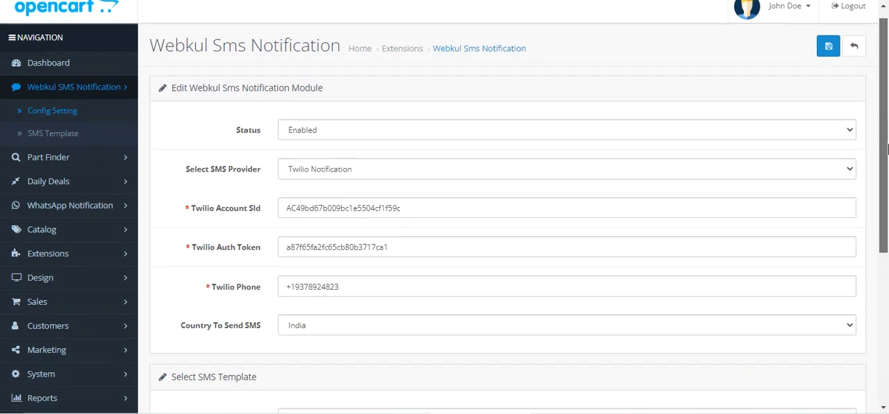
drag(202, 99, 318, 100)
scroll(887, 167, down, 1)
drag(887, 167, 779, 276)
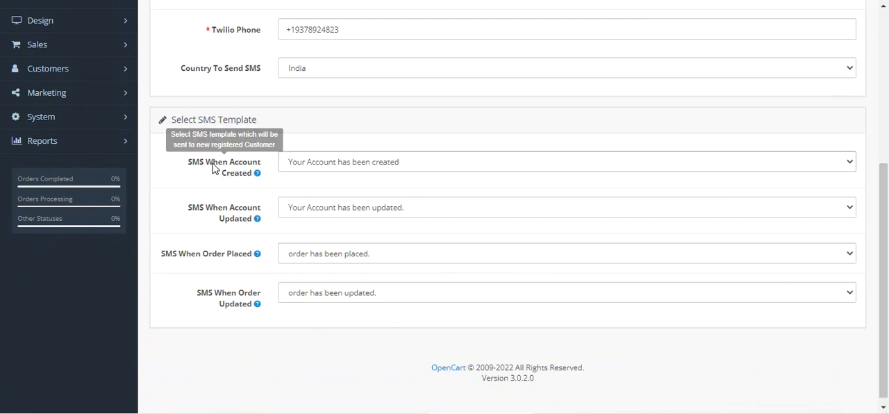
Inspect the templates available for SMS When Account Created and close the choices without changing the selection.
drag(199, 162, 255, 172)
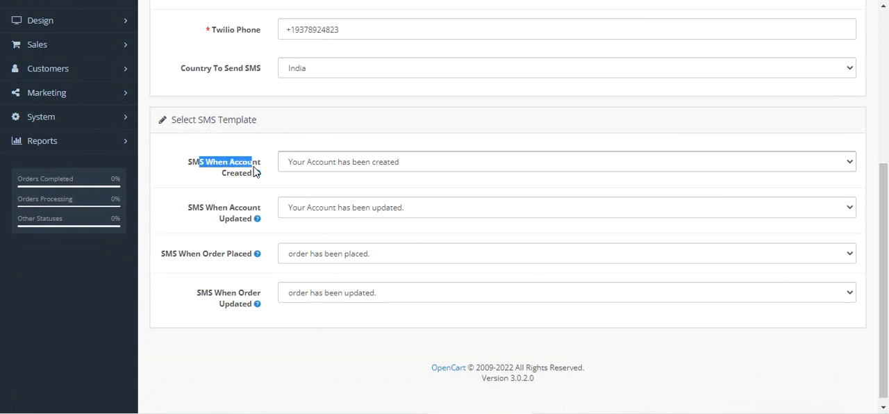
click(204, 170)
drag(199, 164, 246, 175)
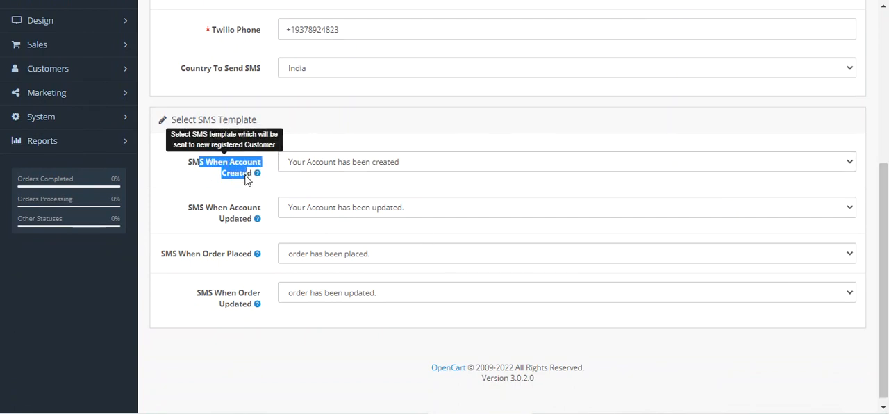
click(353, 162)
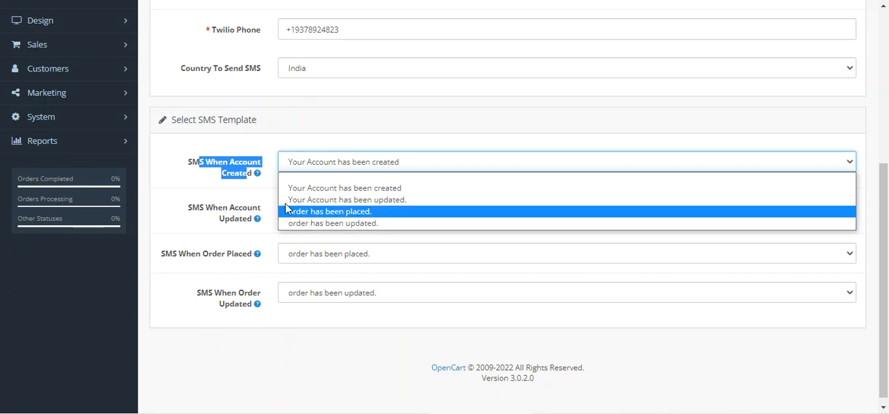
click(200, 181)
Review the template assignments for account created, account updated, order placed and order updated.
drag(192, 165, 244, 175)
drag(193, 207, 252, 241)
drag(165, 254, 255, 281)
drag(197, 293, 248, 306)
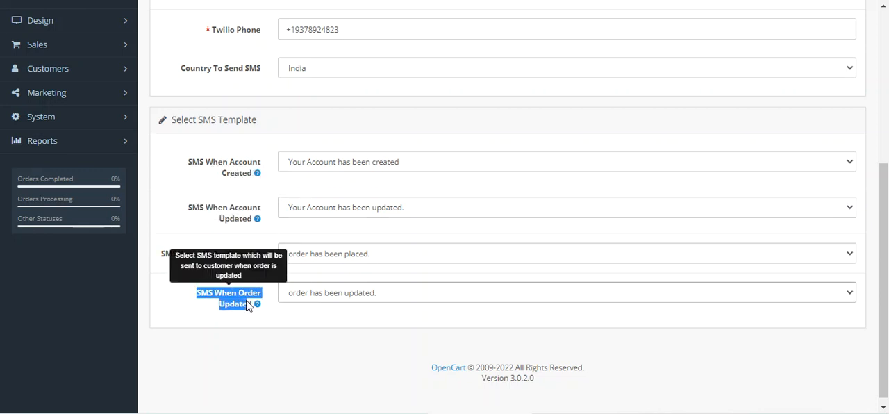
Return to the main module settings and inspect the Status and Select SMS Provider choices without changing either selection.
click(284, 316)
scroll(231, 125, up, 4)
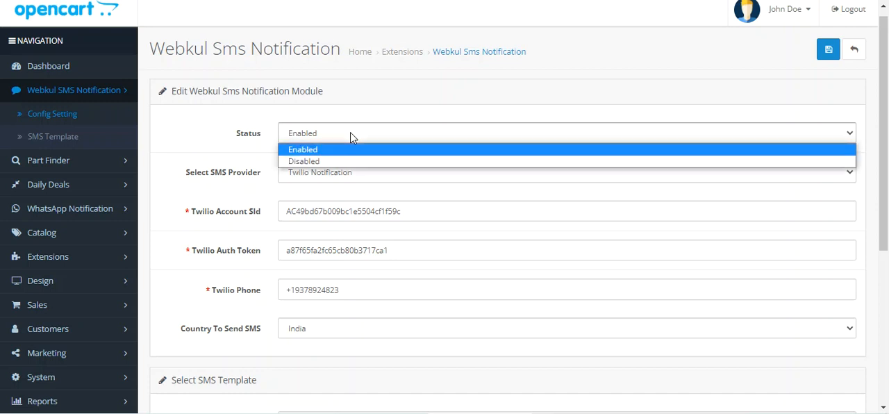
click(245, 132)
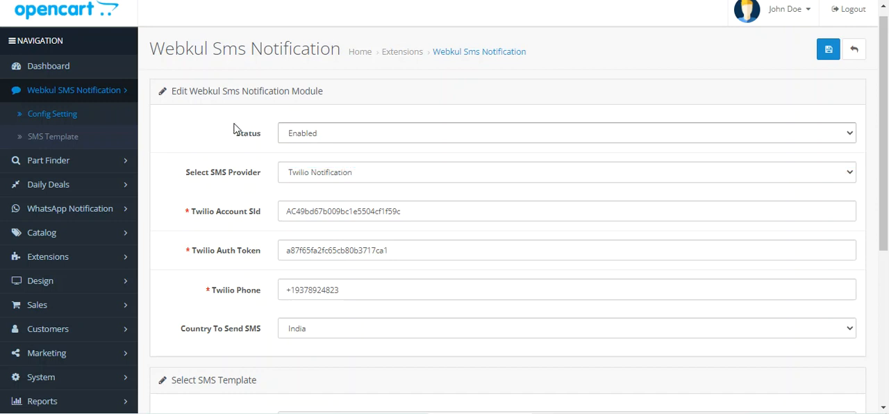
click(337, 176)
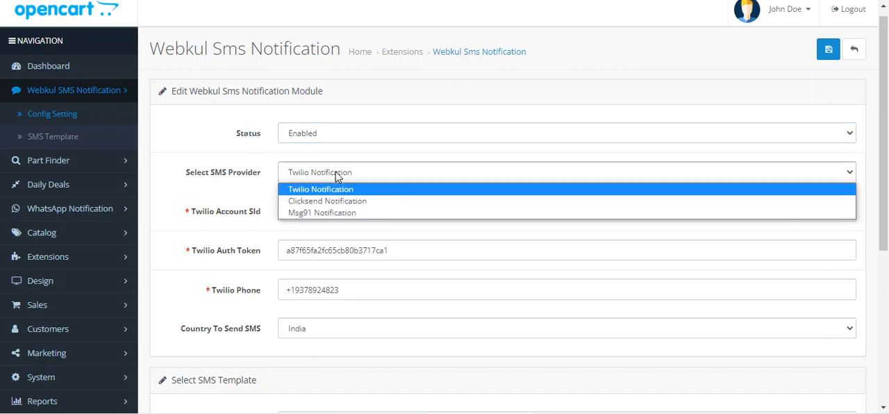
click(227, 167)
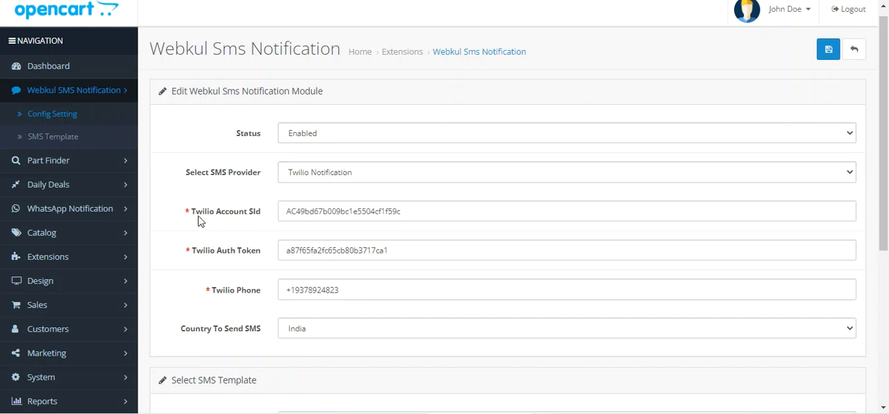
Review the required Twilio Account SId, Twilio Auth Token and Twilio Phone fields.
drag(197, 214, 254, 221)
drag(196, 253, 257, 253)
drag(223, 294, 261, 298)
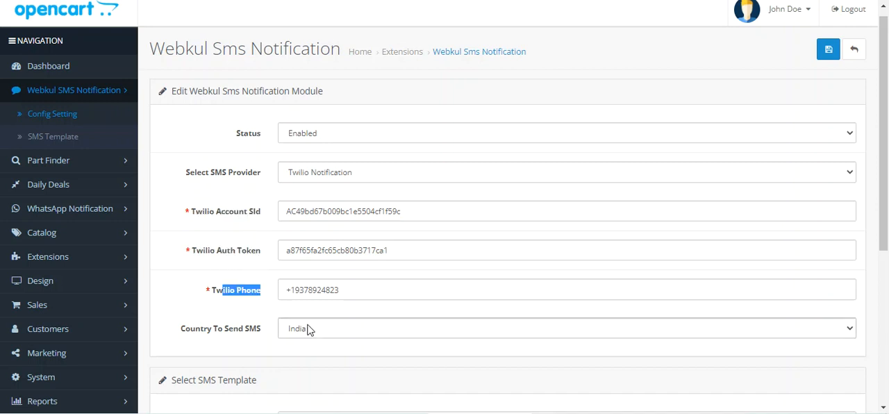
Inspect the Country To Send SMS choices and close them without changing the selection.
scroll(305, 326, down, 2)
drag(191, 200, 249, 203)
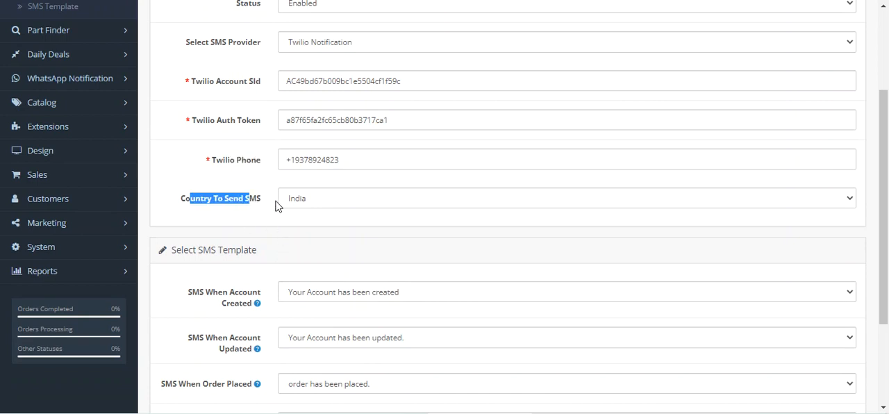
click(320, 206)
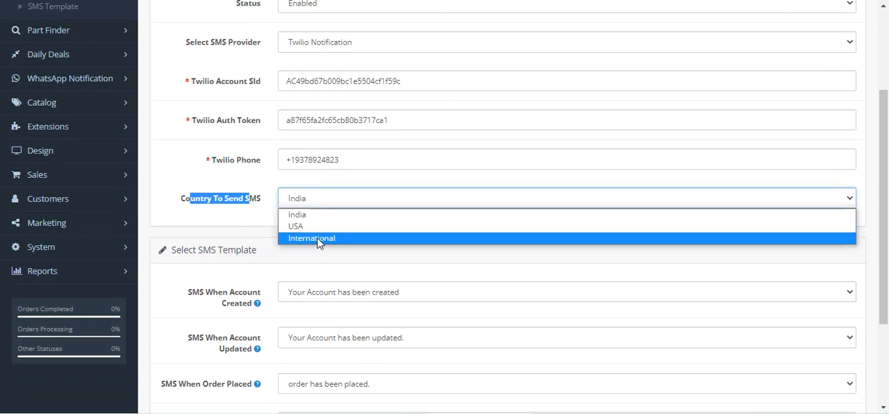
click(234, 222)
scroll(234, 222, up, 2)
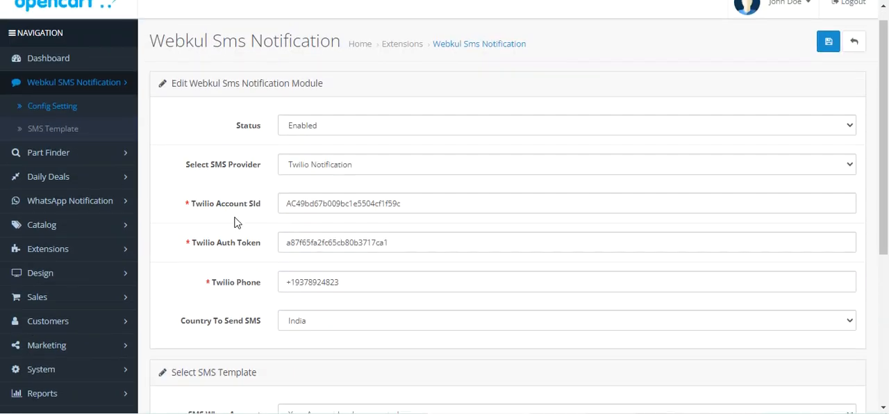
Check the available SMS providers again, keeping Twilio Notification selected.
click(331, 173)
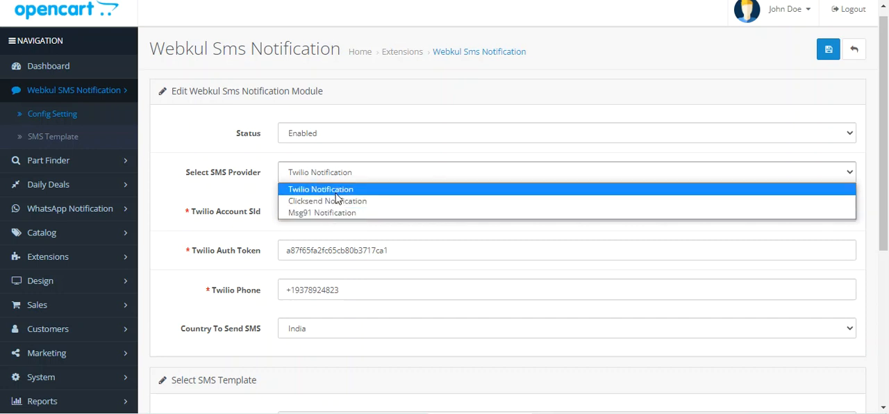
click(223, 167)
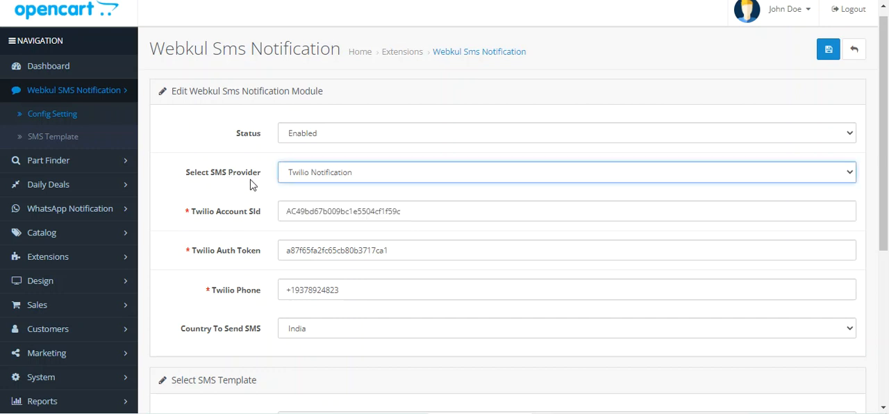
click(265, 176)
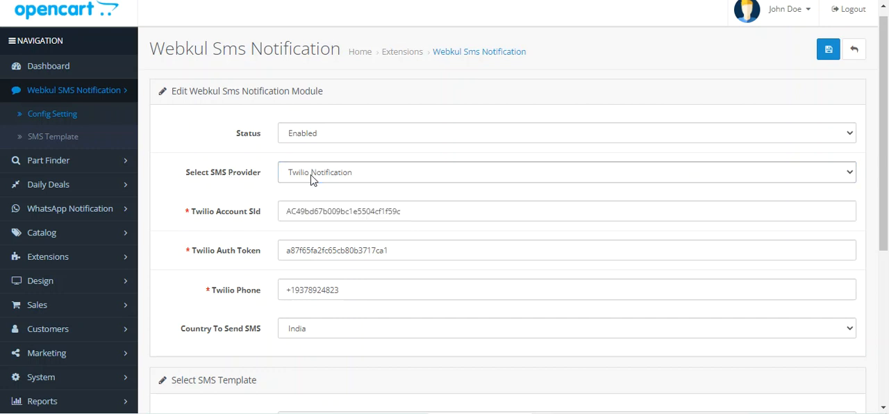
click(310, 180)
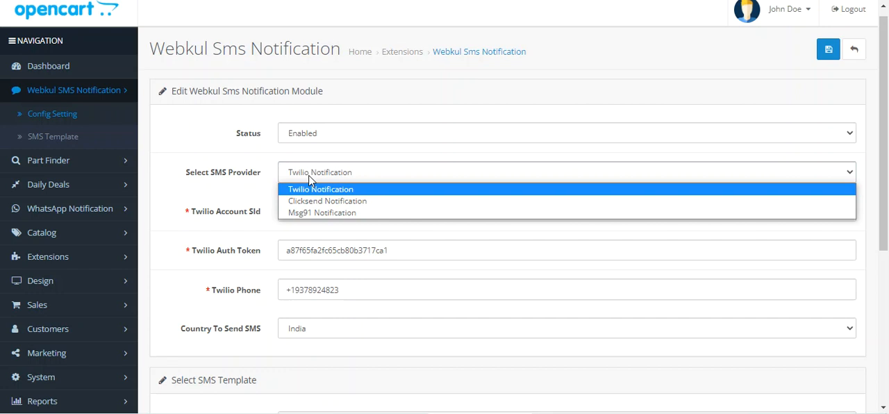
click(310, 180)
Go over the Twilio account ID, auth token and phone fields once more.
drag(196, 213, 254, 216)
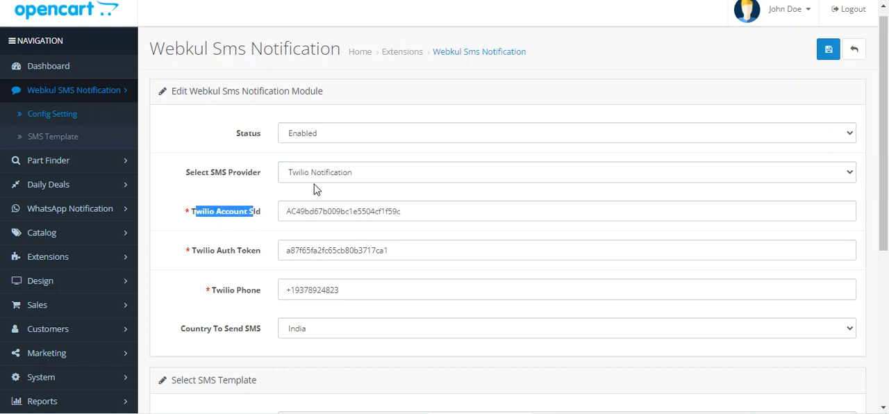
click(206, 232)
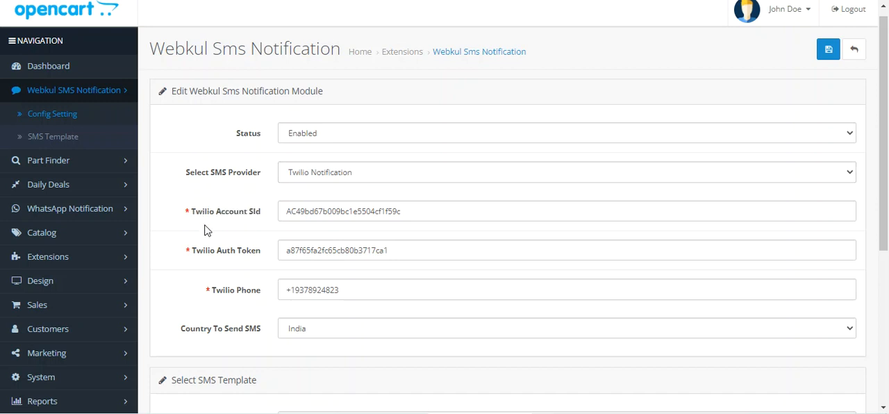
drag(201, 220, 250, 218)
drag(202, 250, 265, 255)
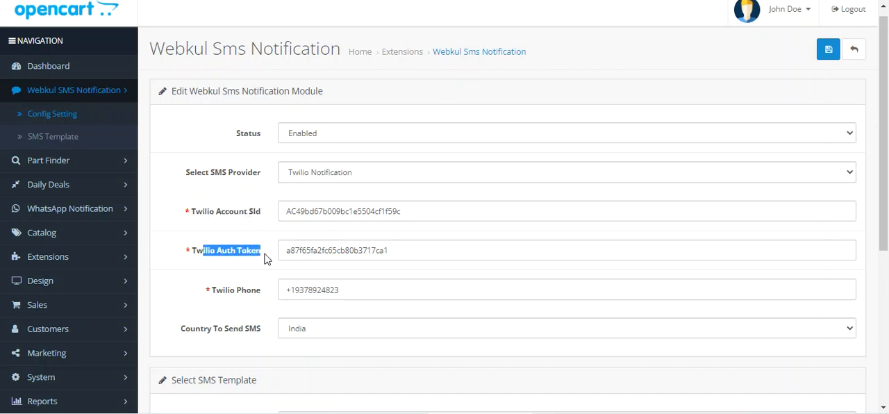
drag(221, 294, 263, 298)
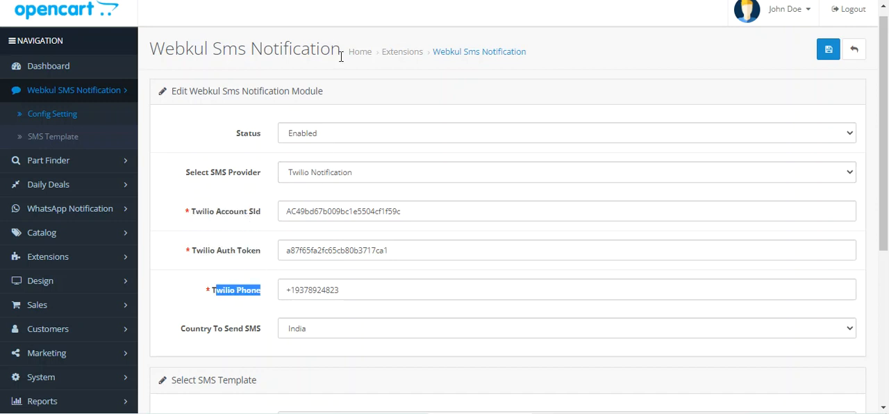
Switch the SMS provider to Clicksend Notification and review its username, API key and country fields.
click(310, 179)
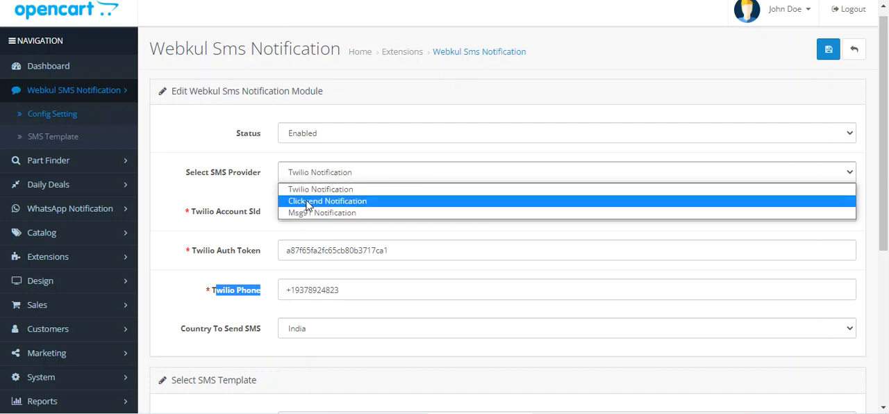
click(308, 201)
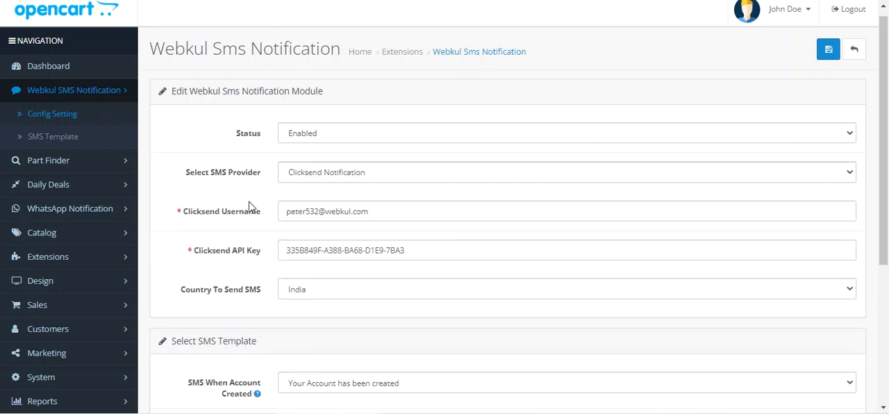
drag(196, 217, 259, 213)
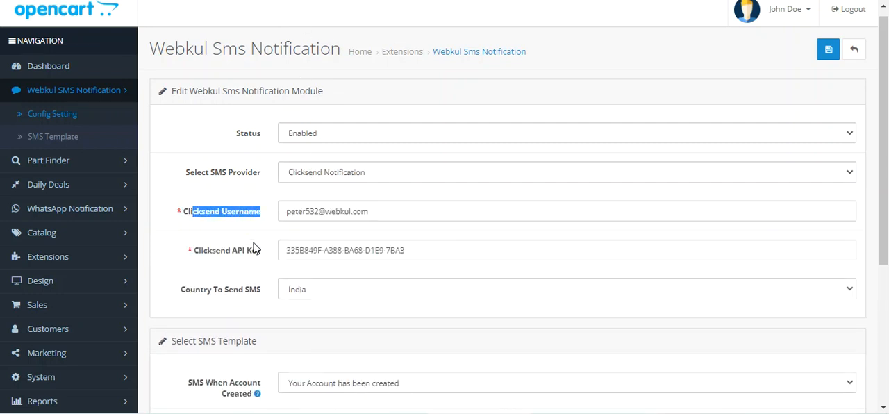
drag(194, 252, 268, 264)
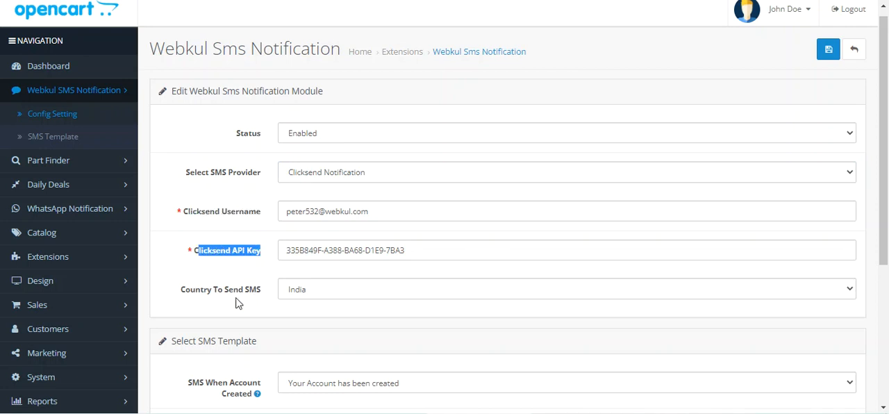
click(202, 297)
drag(202, 297, 259, 294)
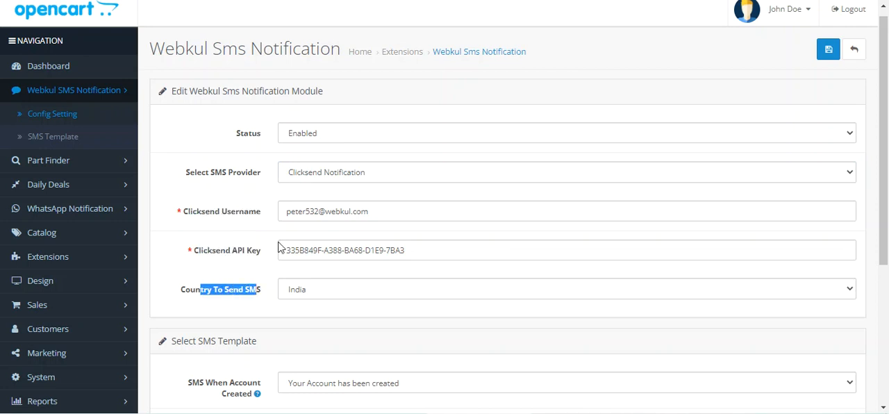
Set the SMS provider to Msg91 Notification and review its Auth Token and Sender Id fields, keeping that provider selected.
click(315, 177)
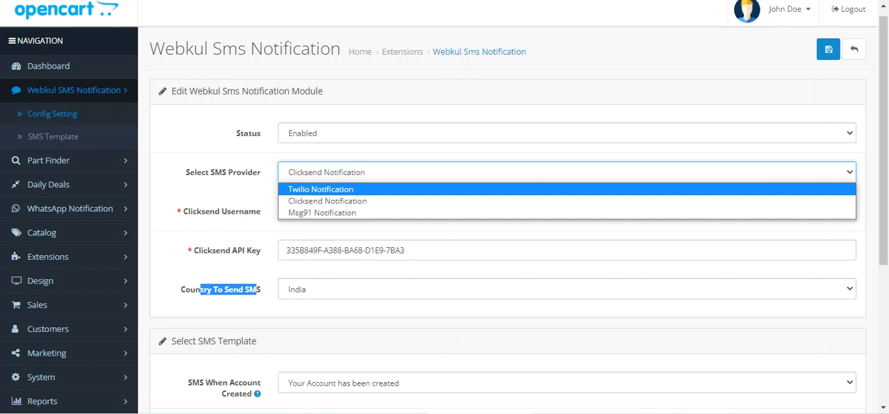
click(322, 212)
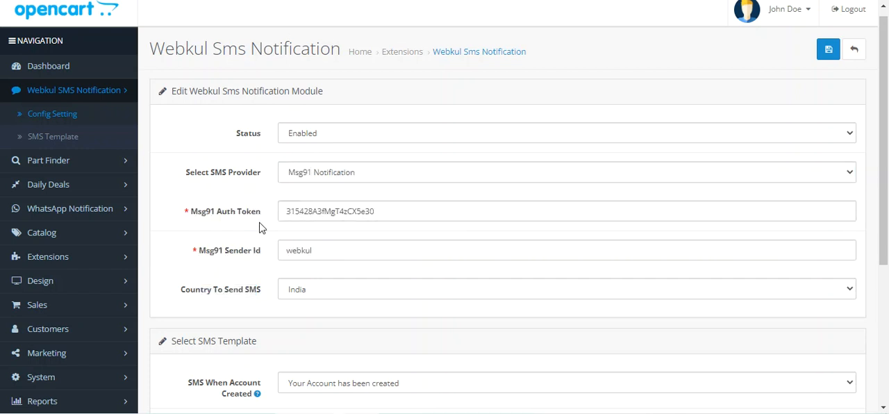
drag(205, 216, 267, 221)
click(256, 226)
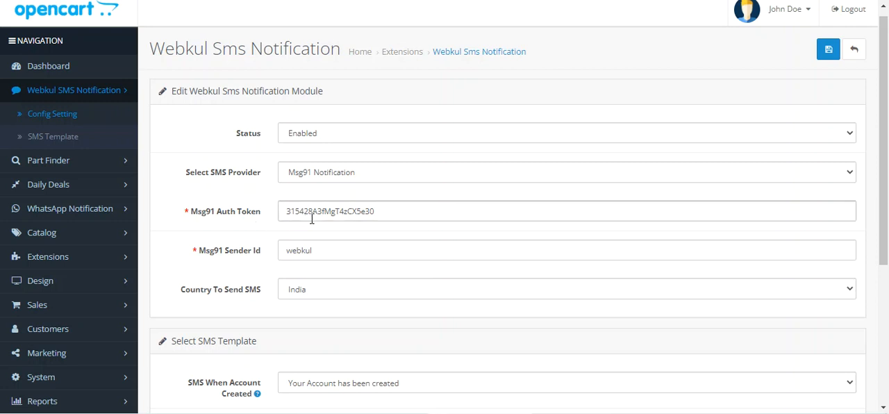
drag(207, 255, 310, 257)
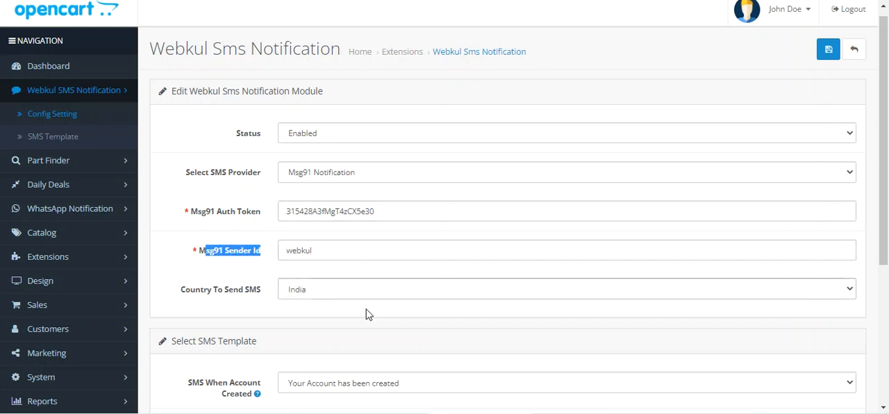
click(350, 178)
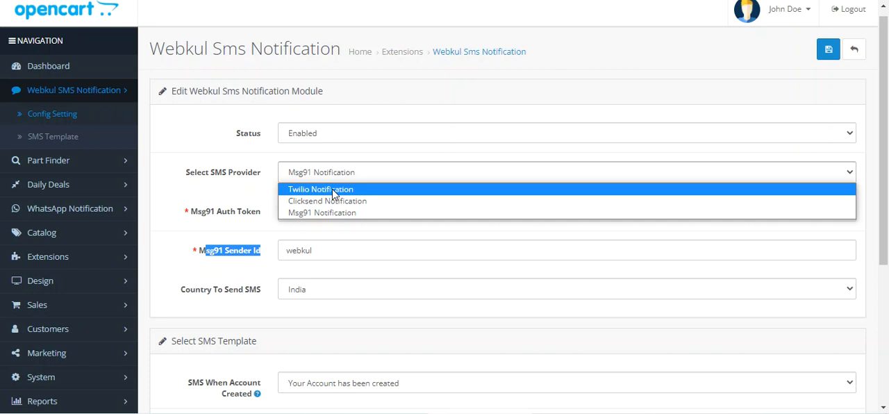
click(241, 196)
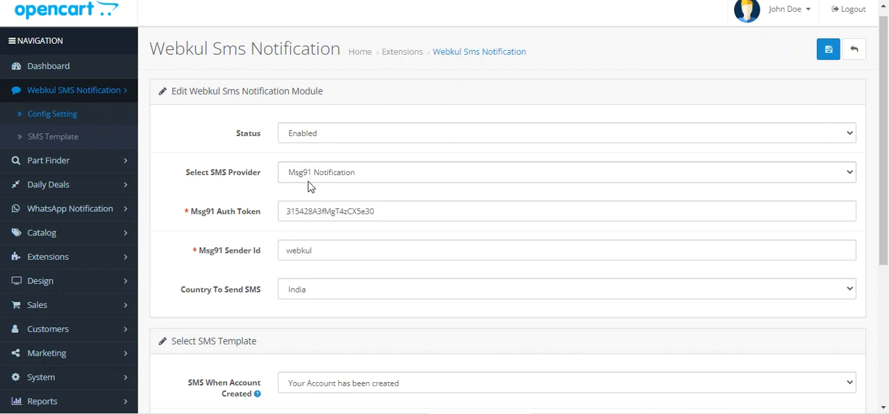